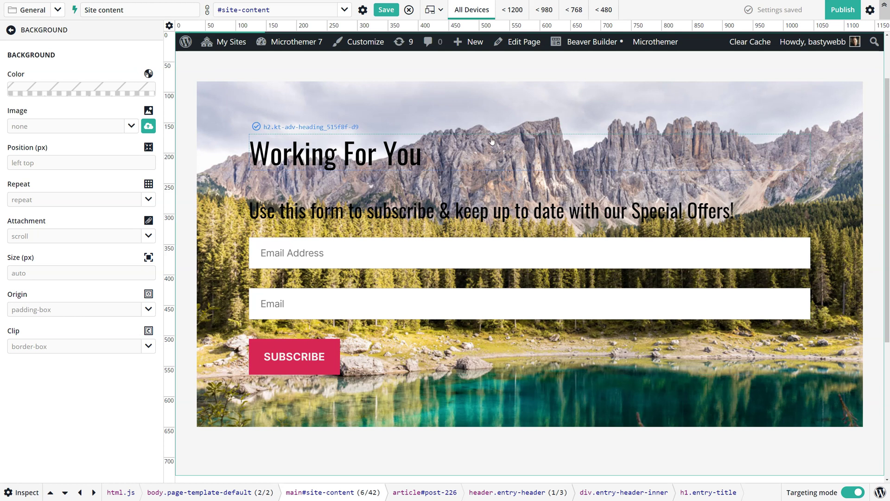
# - Select the row's inner column wrapper div.kt-row-column-wrap as the 'Container inner' selector
pyautogui.click(335, 98)
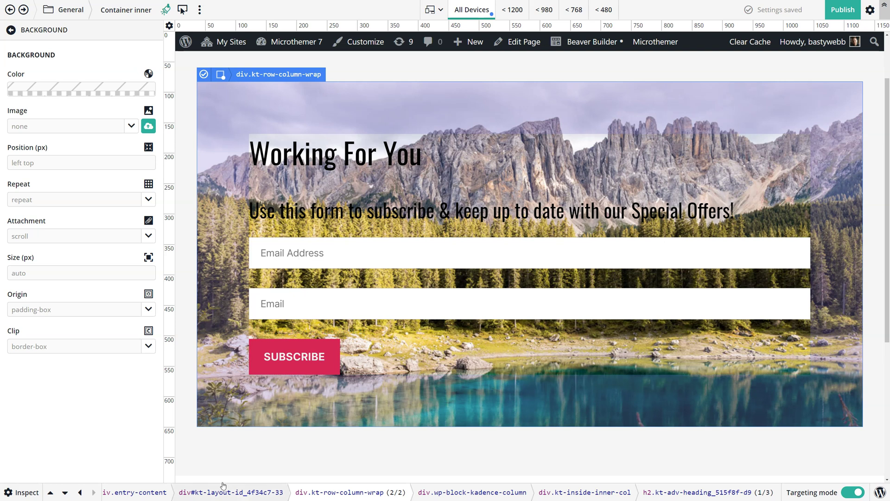
# - Open Advanced inspection to review the wrapper's computed styles, showing a transparent background with no image
pyautogui.click(25, 494)
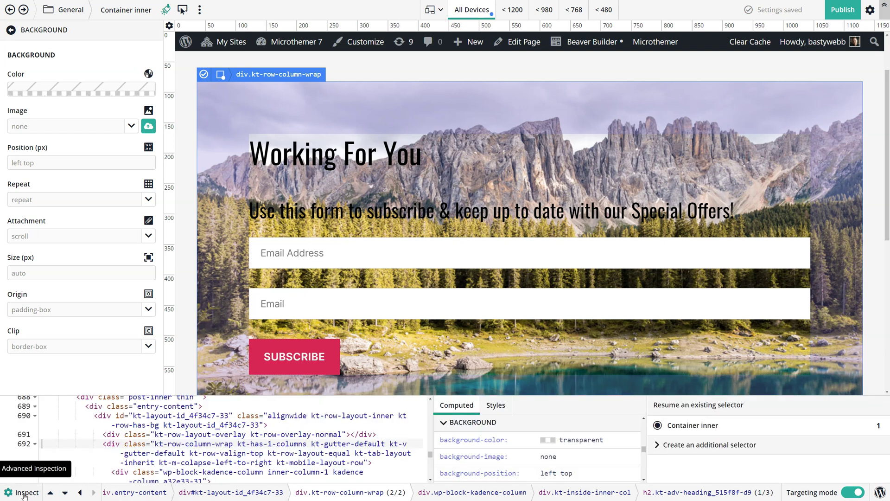
pyautogui.scroll(2, 604, 446)
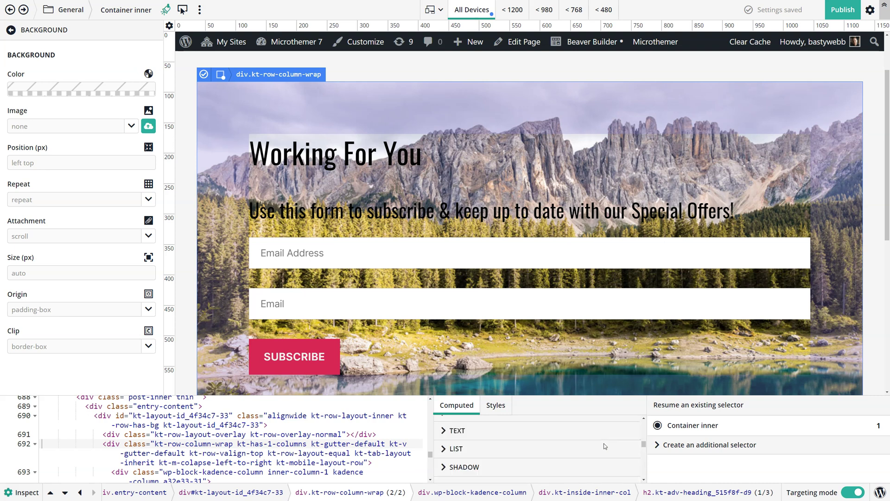
pyautogui.scroll(5, 604, 446)
pyautogui.scroll(-6, 527, 432)
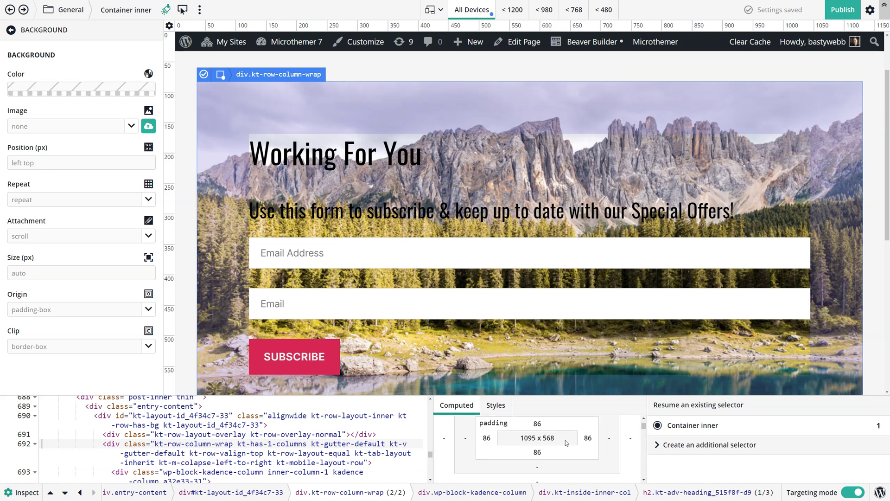
pyautogui.scroll(-3, 527, 432)
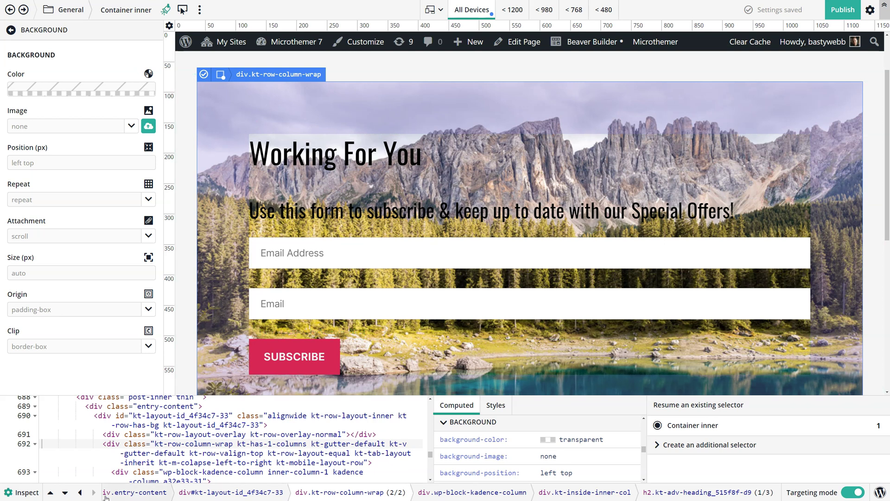
# - Select the parent row container, preview a 5px Filter blur on it, then clear the blur
pyautogui.click(51, 495)
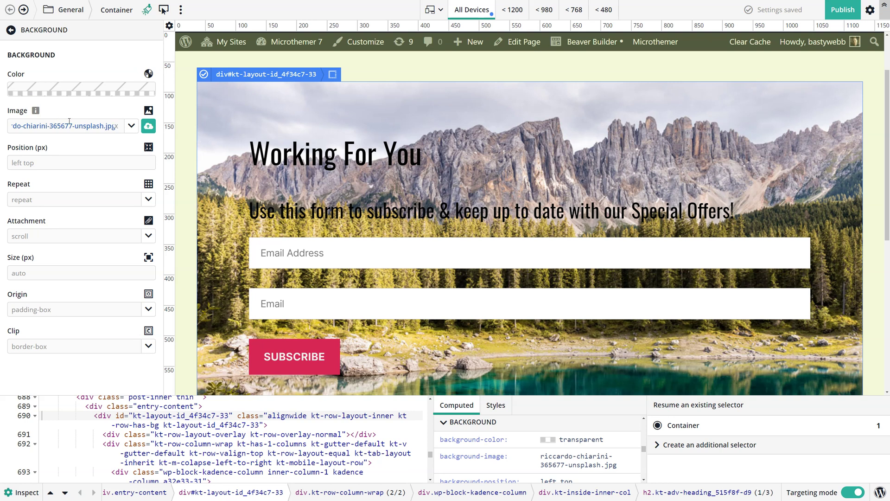
pyautogui.click(36, 31)
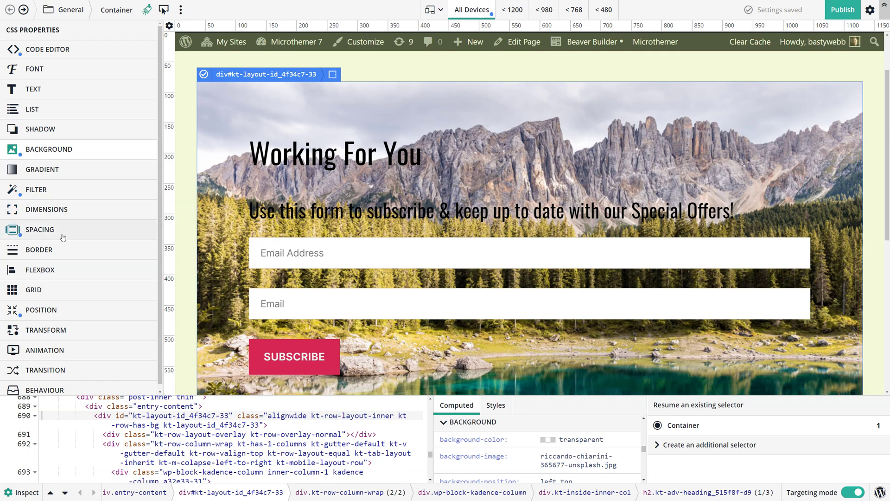
pyautogui.click(40, 189)
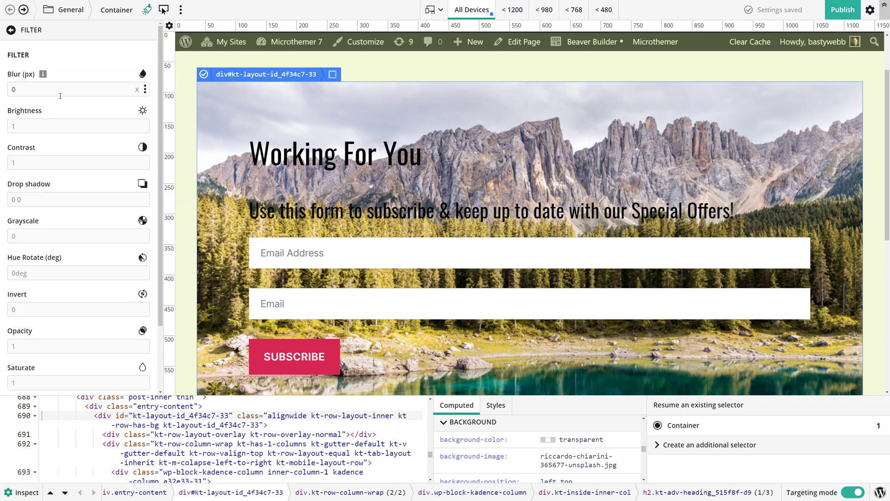
pyautogui.click(143, 92)
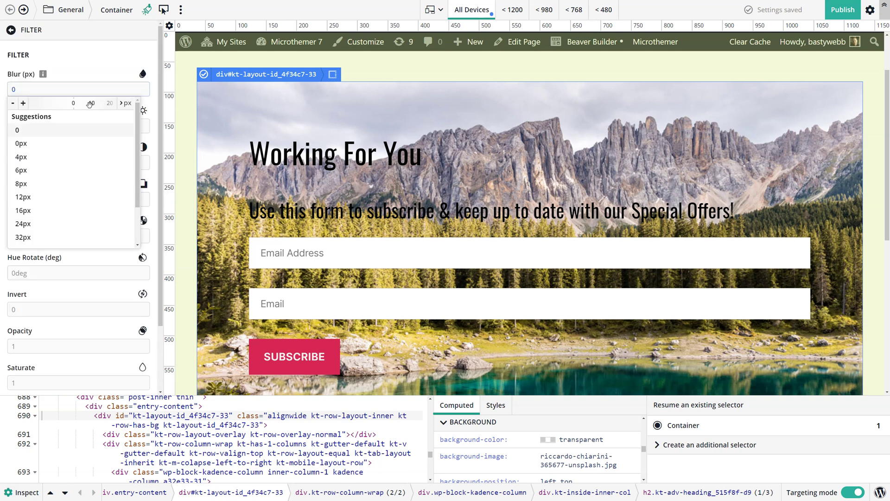
pyautogui.moveTo(93, 103)
pyautogui.mouseDown()
pyautogui.moveTo(84, 106)
pyautogui.moveTo(93, 106)
pyautogui.mouseUp()
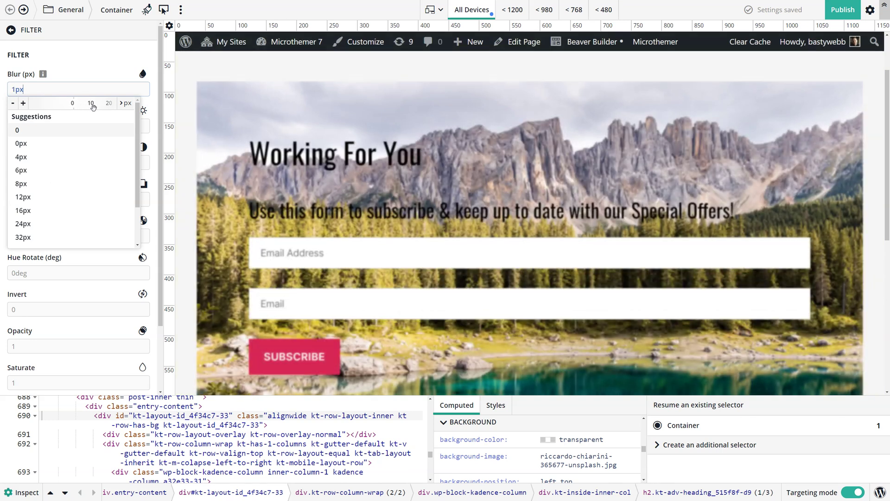
pyautogui.click(138, 89)
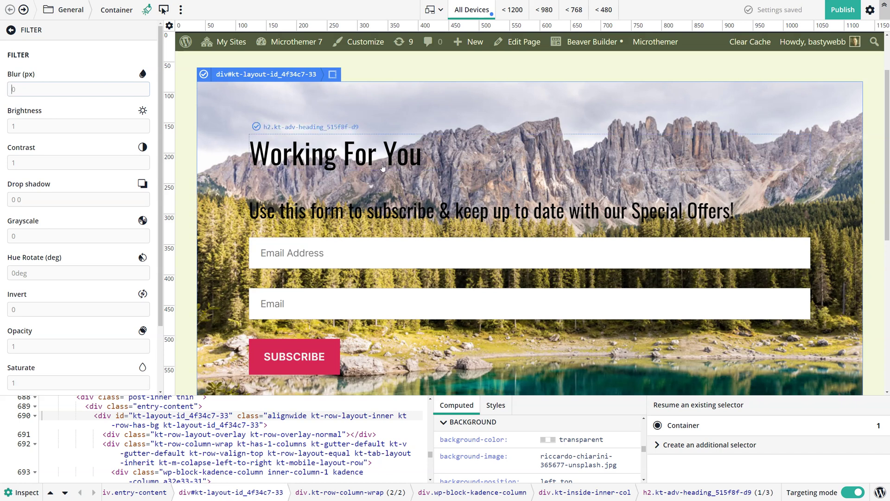
# - Set the Container row's background image to none, removing the mountain picture
pyautogui.click(31, 32)
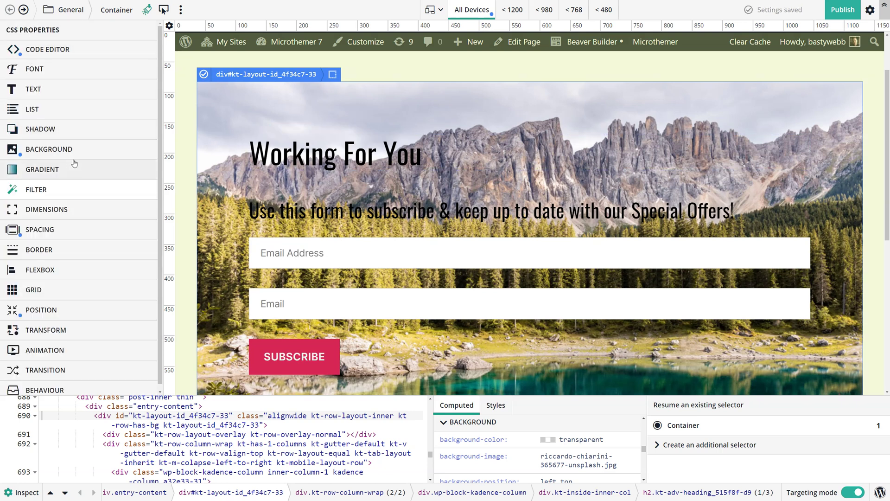
pyautogui.click(49, 149)
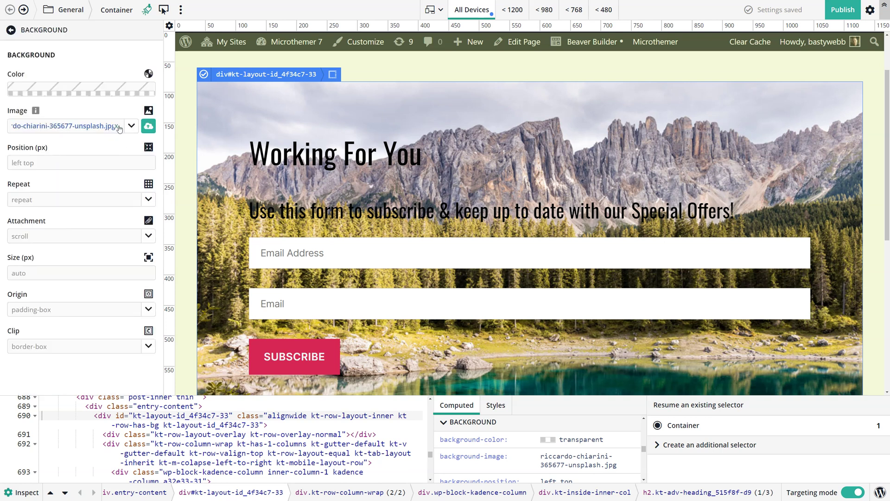
pyautogui.click(116, 127)
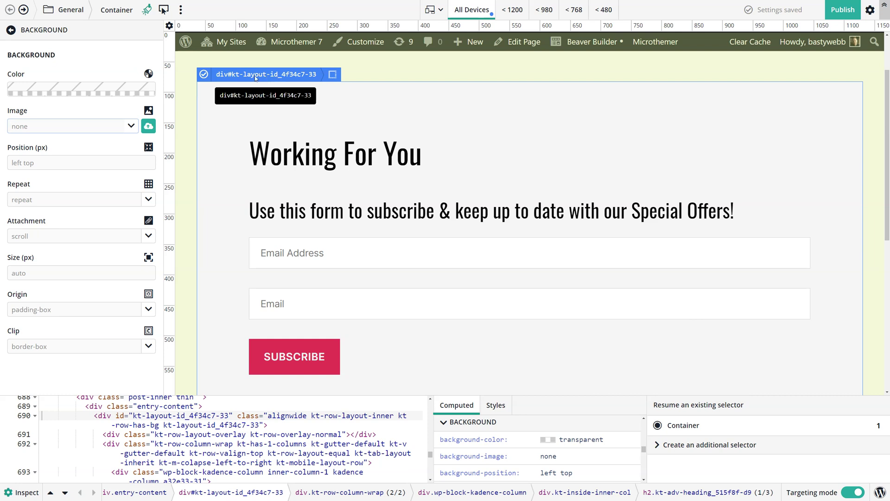
# - Create an additional selector on #kt-layout-id_4f34c7-33 with the ::before modifier ticked
pyautogui.click(702, 446)
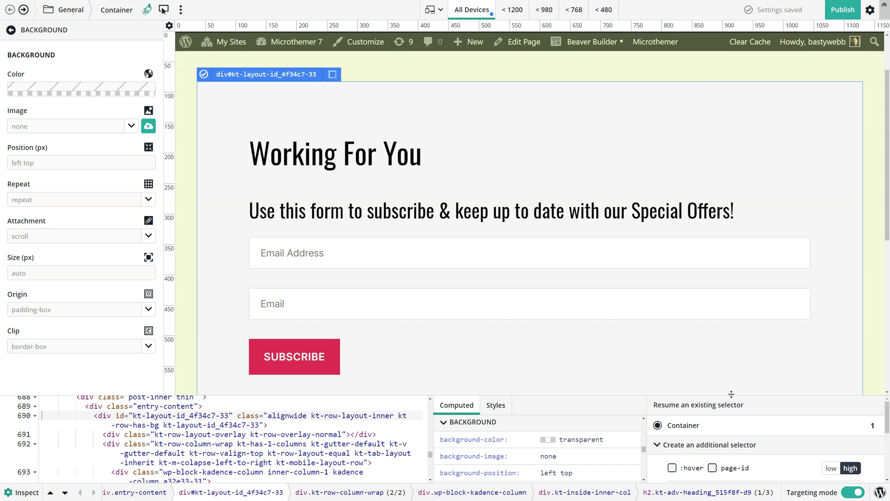
pyautogui.moveTo(732, 395); pyautogui.dragTo(727, 340)
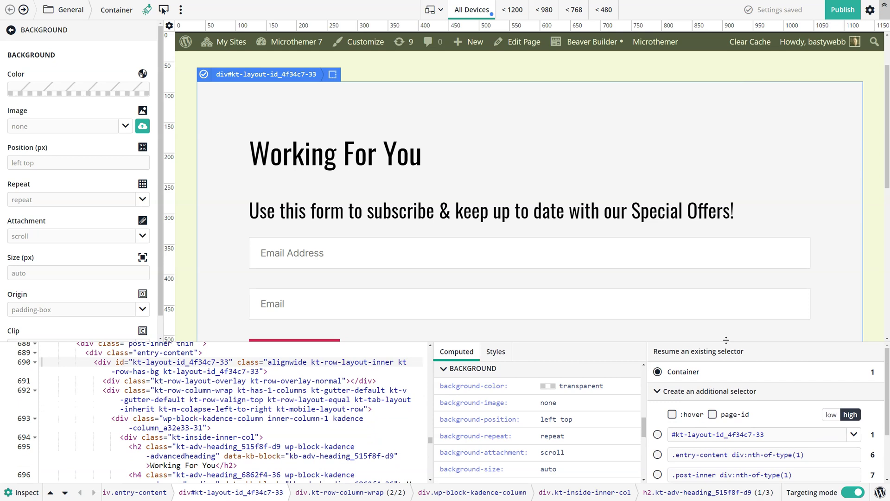
pyautogui.scroll(-2, 766, 260)
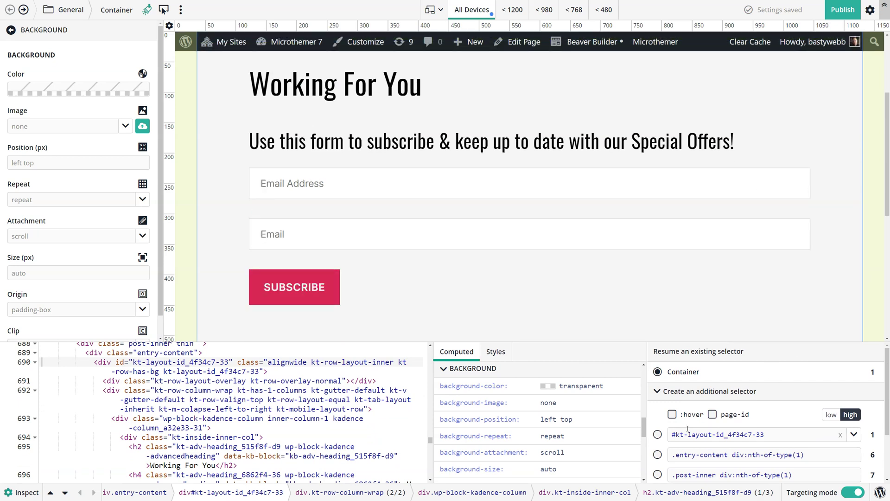
pyautogui.click(658, 434)
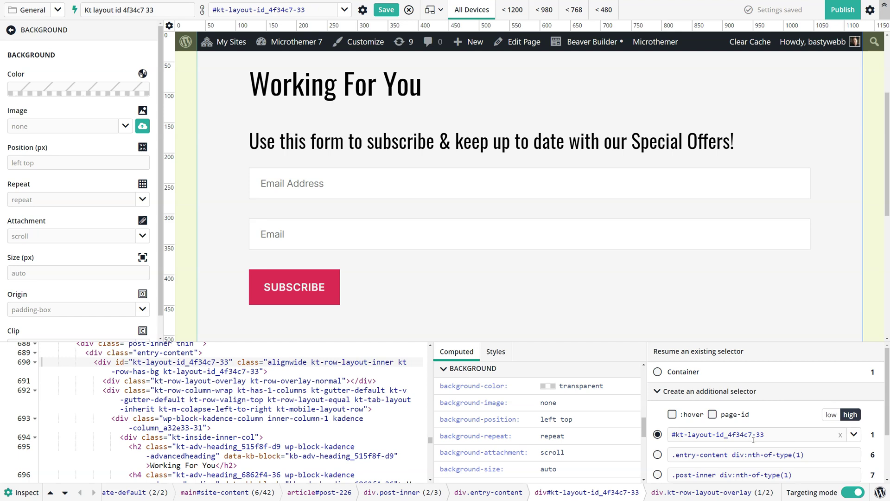
pyautogui.click(363, 11)
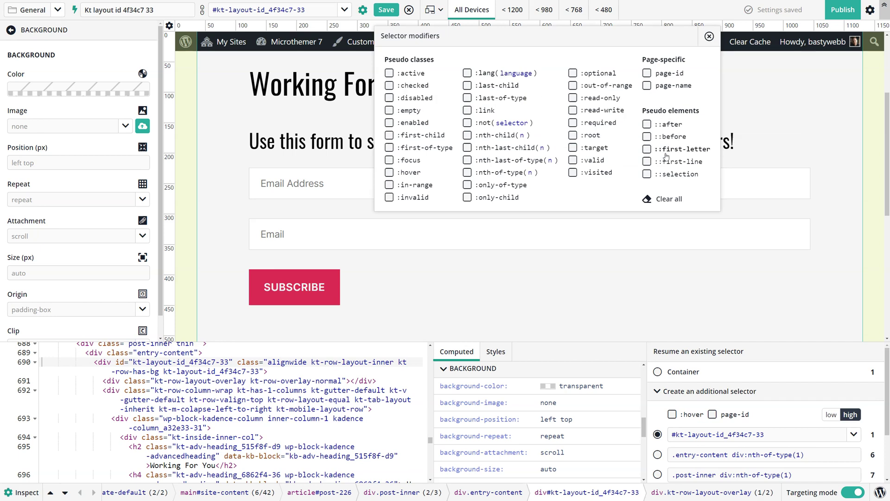
pyautogui.click(647, 137)
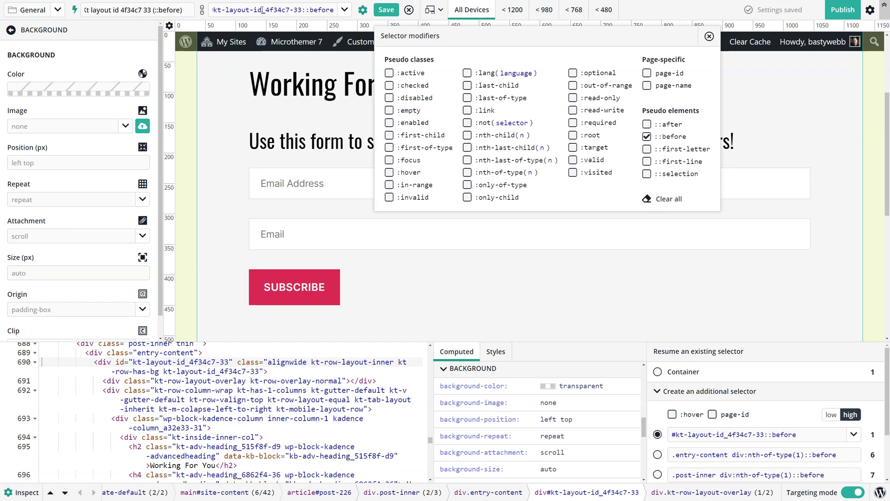
# - Rename the new ::before selector 'Container' and save it
pyautogui.moveTo(154, 10); pyautogui.dragTo(72, 13)
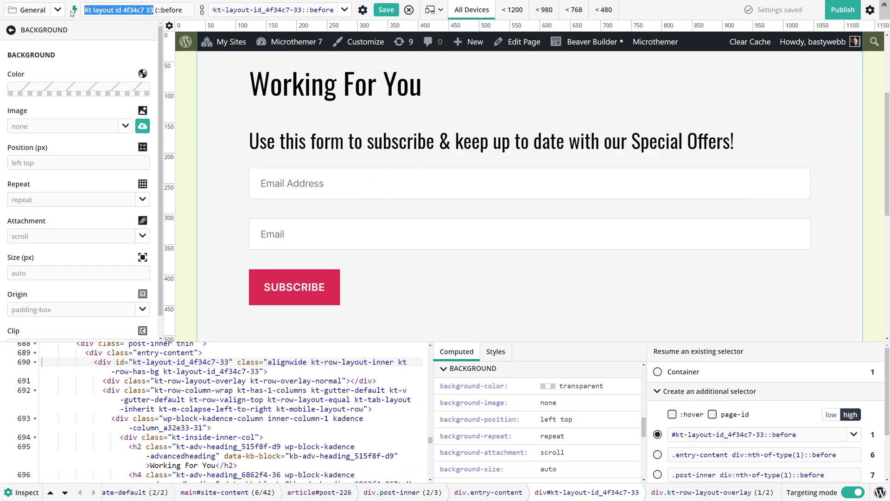
pyautogui.write('Container (::before')
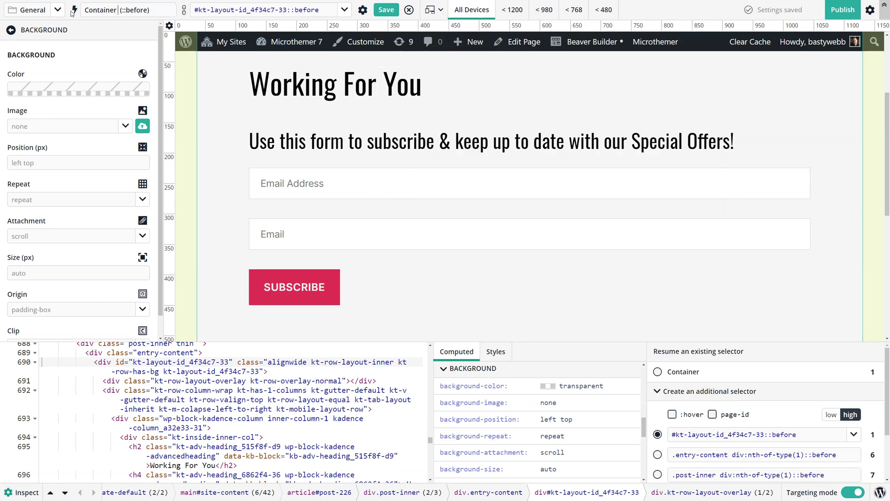
pyautogui.click(386, 10)
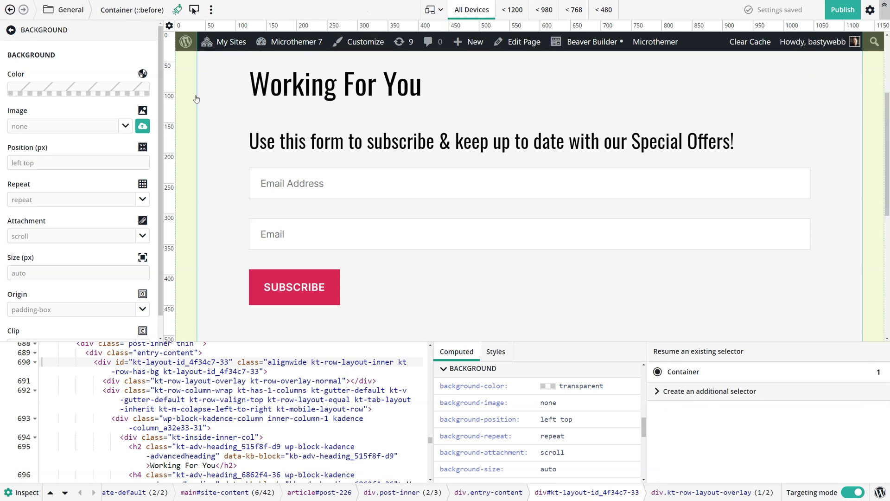
# - Choose the Container selector from the General folder for editing
pyautogui.click(11, 9)
pyautogui.click(56, 10)
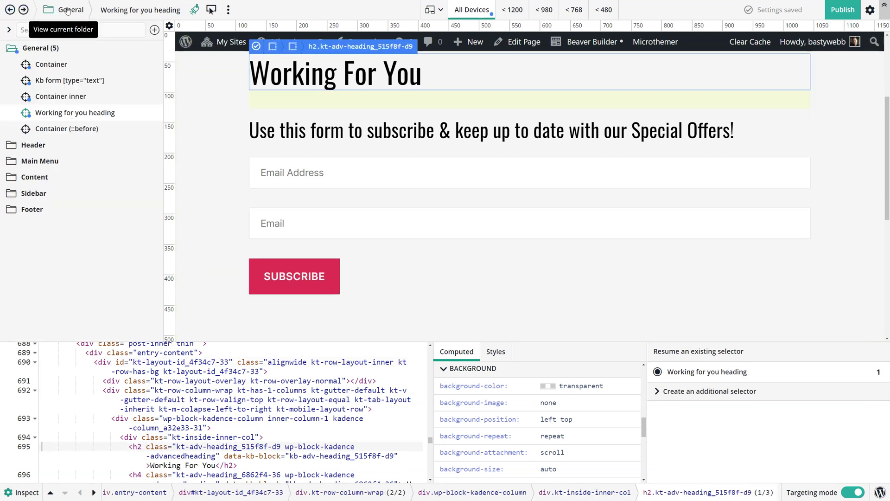
pyautogui.click(56, 68)
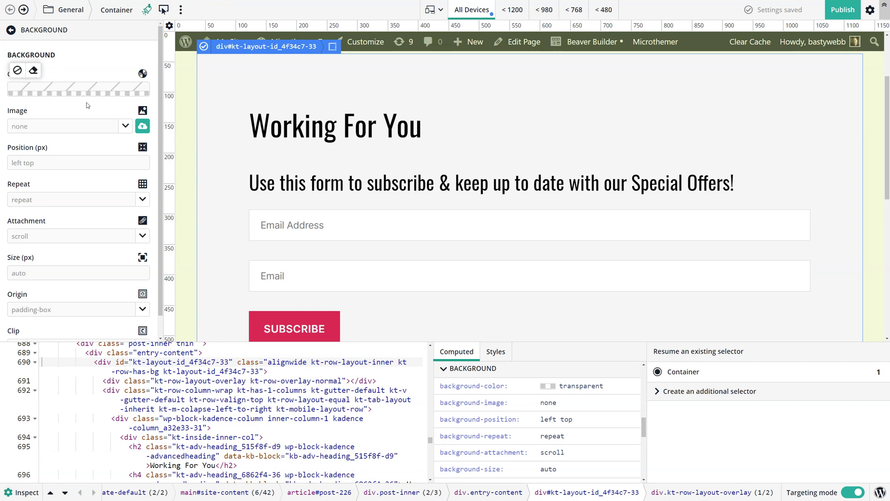
pyautogui.scroll(2, 244, 140)
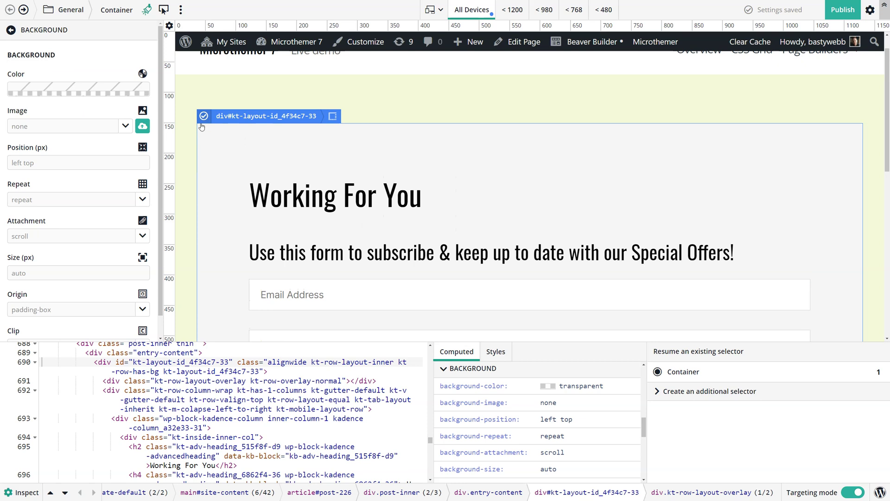
pyautogui.scroll(-3, 278, 209)
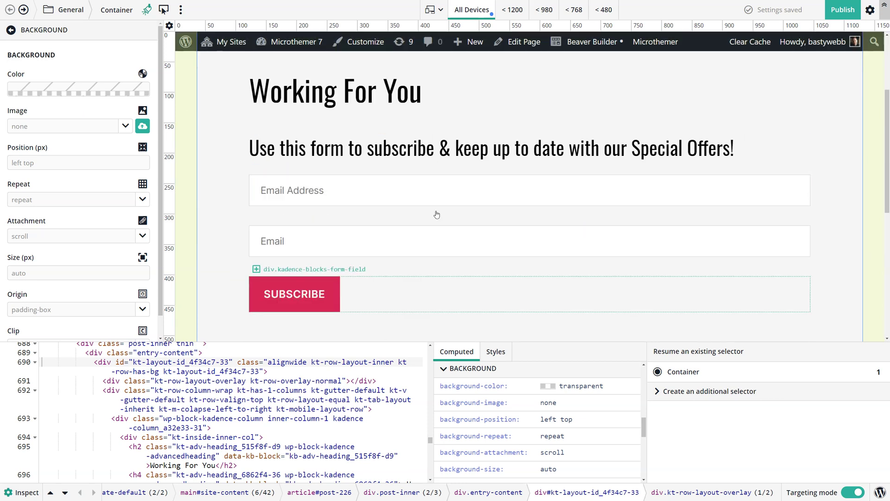
pyautogui.scroll(2, 352, 163)
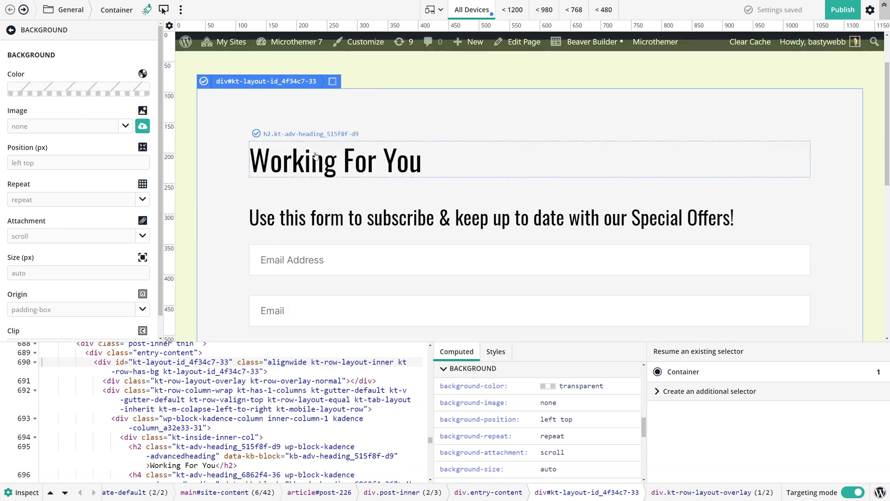
# - Change the Container row's position from its previous value to relative
pyautogui.click(34, 32)
pyautogui.scroll(-2, 65, 236)
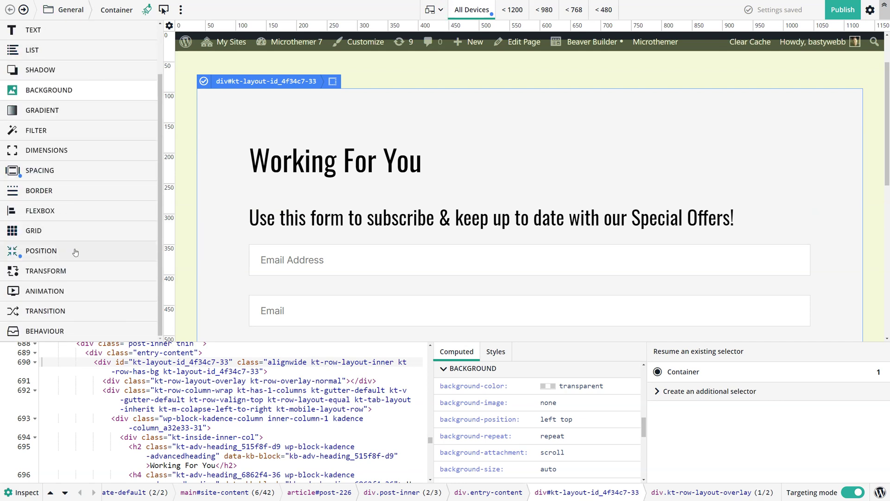
pyautogui.click(75, 252)
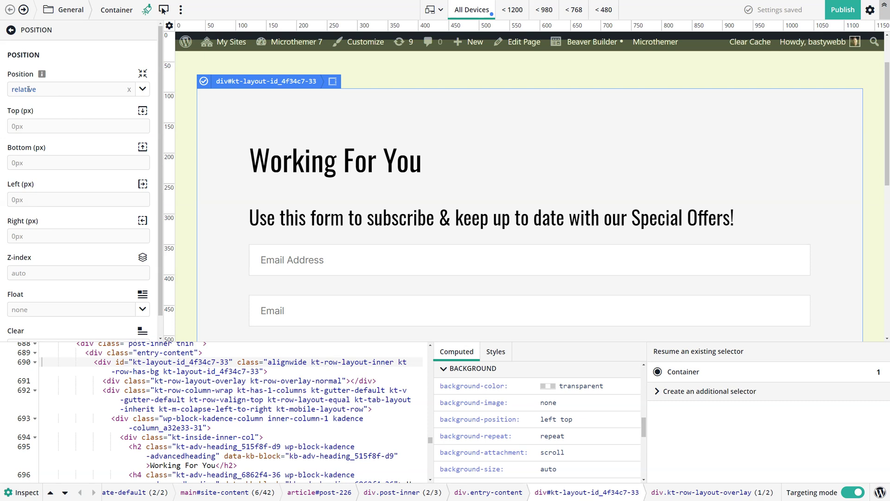
pyautogui.click(130, 90)
pyautogui.click(37, 90)
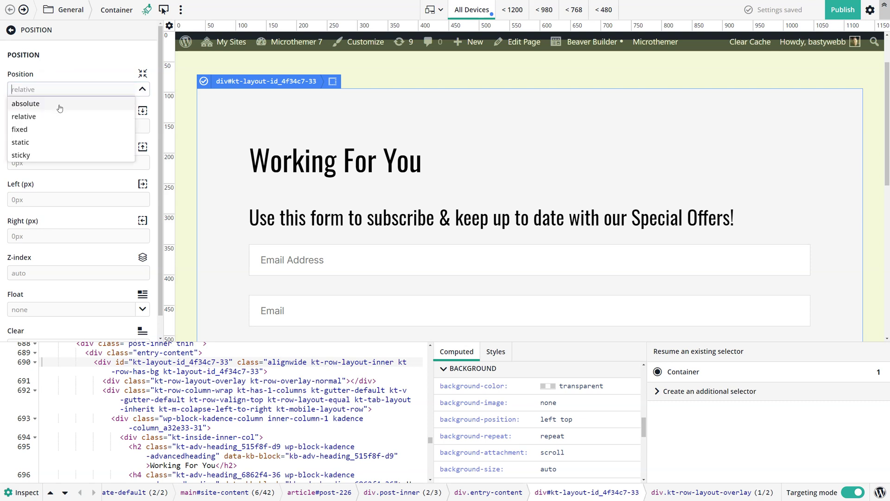
# - Keep Container relative and move the Container (::before) selector directly under Container
pyautogui.click(27, 116)
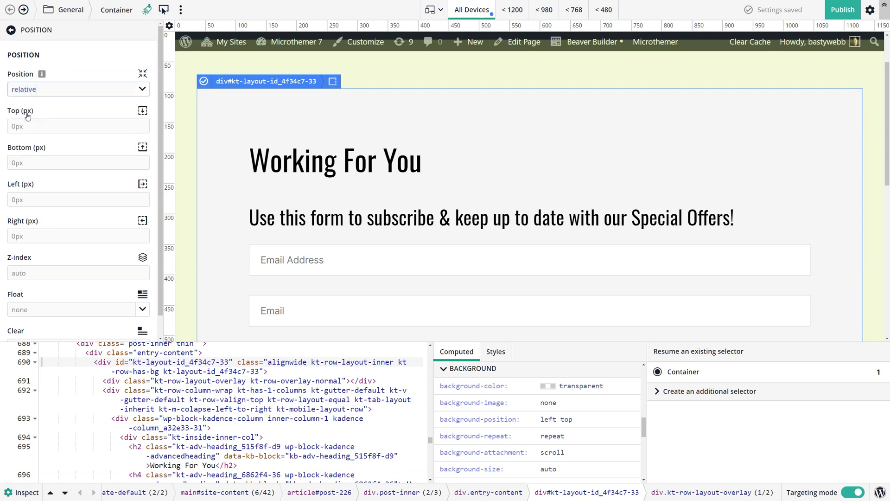
pyautogui.click(71, 10)
pyautogui.moveTo(25, 128); pyautogui.dragTo(28, 82)
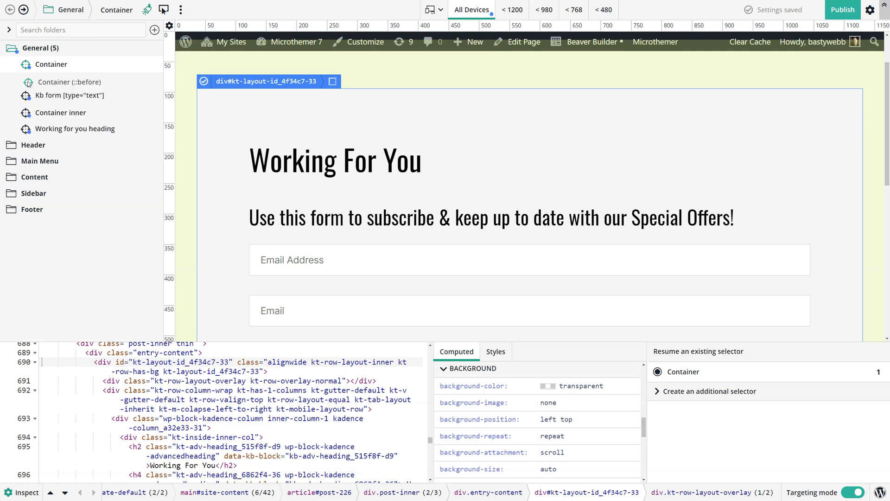
# - Set the Container (::before) selector's position to absolute
pyautogui.click(52, 84)
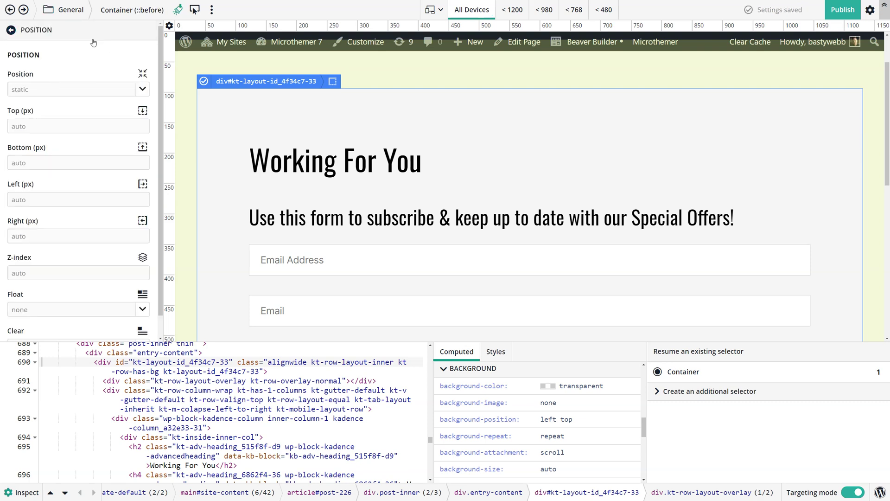
pyautogui.click(65, 90)
pyautogui.click(142, 92)
pyautogui.click(45, 107)
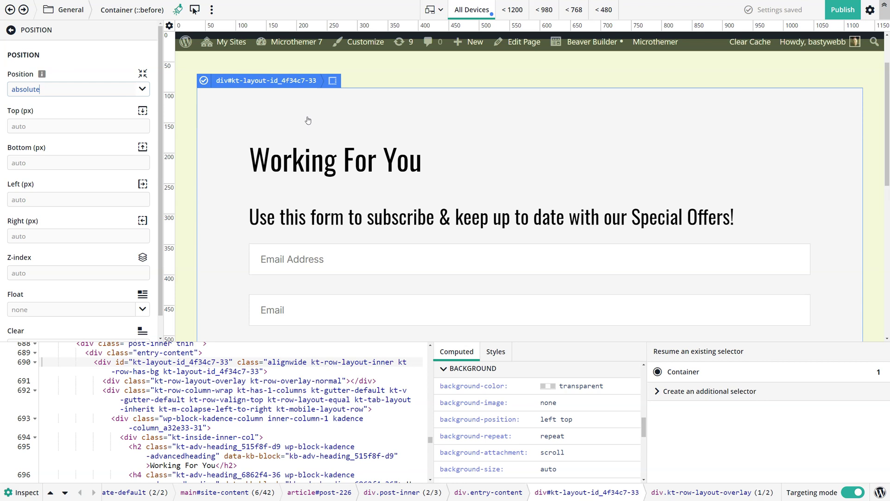
pyautogui.scroll(-2, 306, 130)
pyautogui.scroll(3, 305, 133)
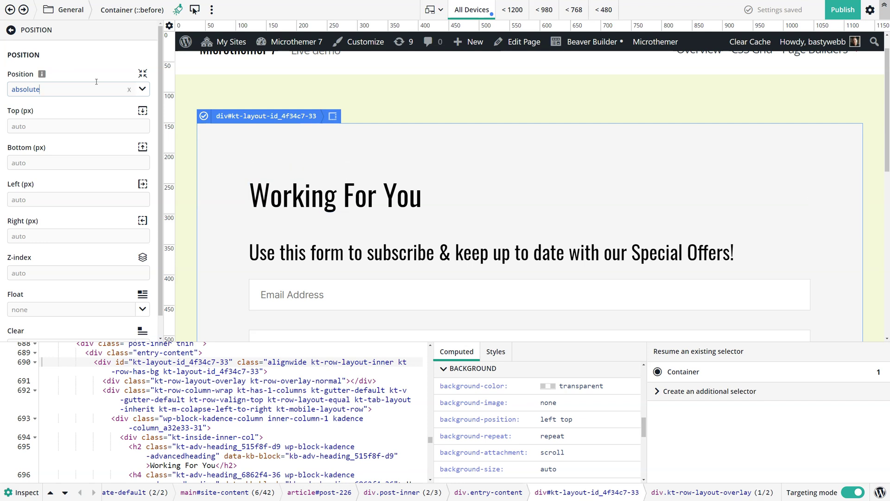
# - Set the Container (::before) Content property to an empty quoted string
pyautogui.click(31, 35)
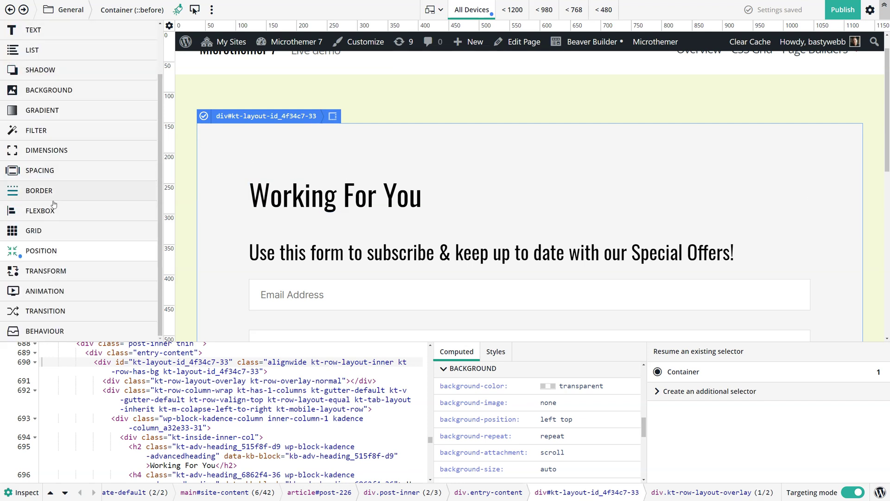
pyautogui.click(47, 331)
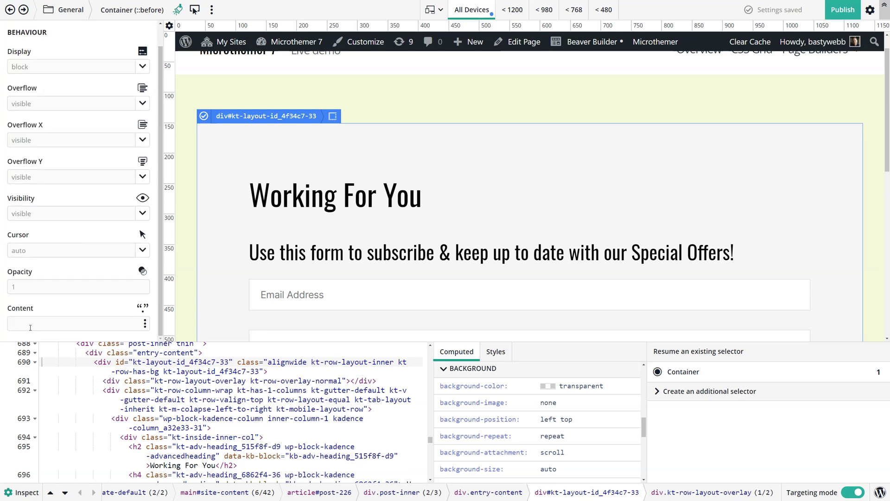
pyautogui.click(28, 327)
pyautogui.write("'")
pyautogui.scroll(1, 54, 53)
pyautogui.click(33, 30)
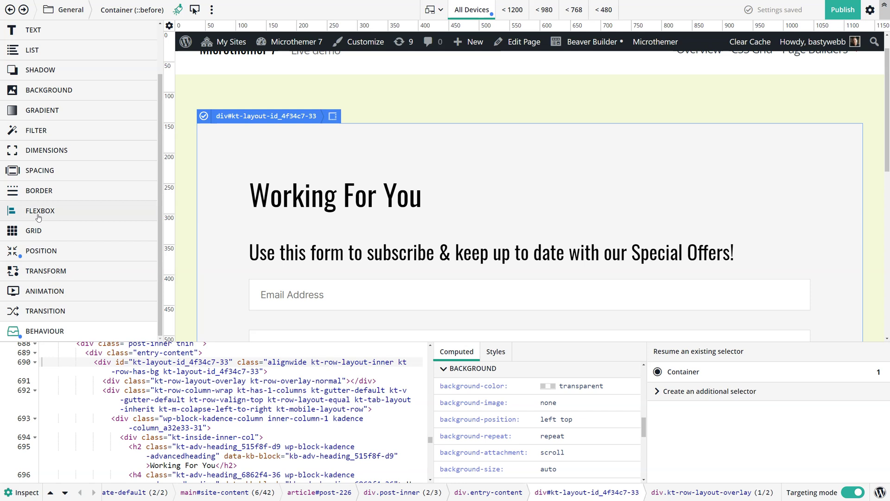
# - Set the Container (::before) width to 100% and height to 100%
pyautogui.click(51, 153)
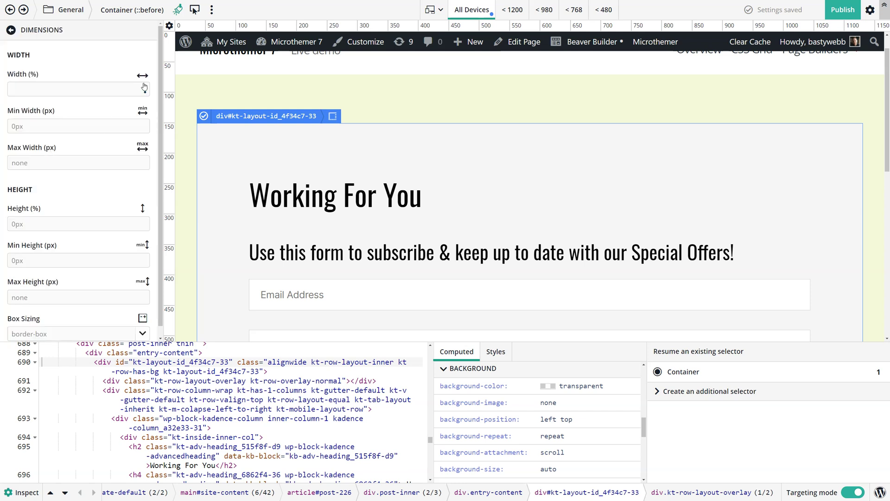
pyautogui.write('100%')
pyautogui.scroll(-1, 55, 153)
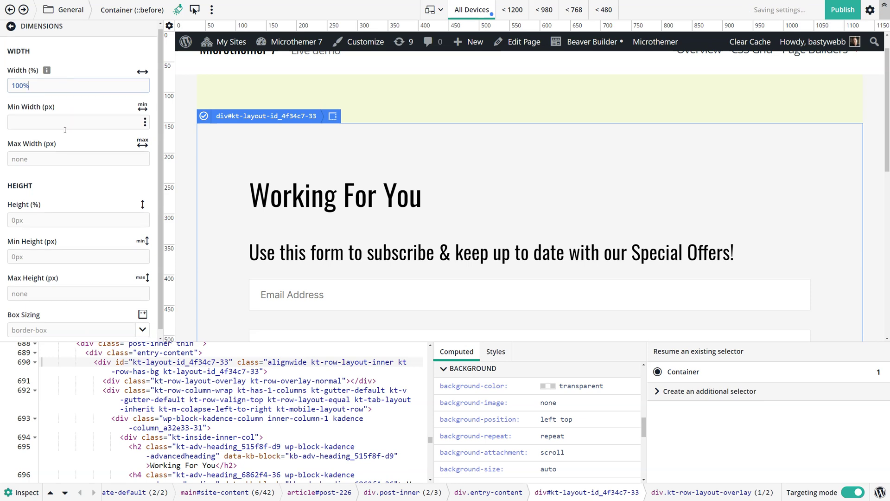
pyautogui.click(26, 214)
pyautogui.write('100')
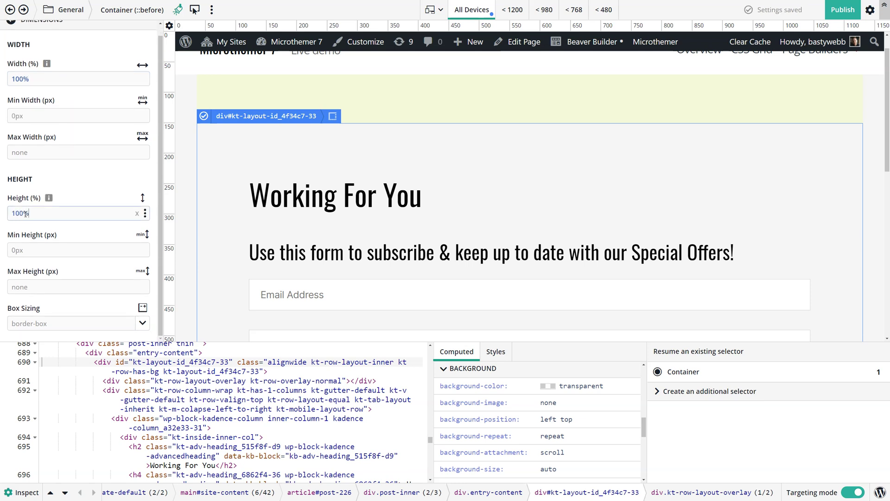
pyautogui.scroll(1, 40, 35)
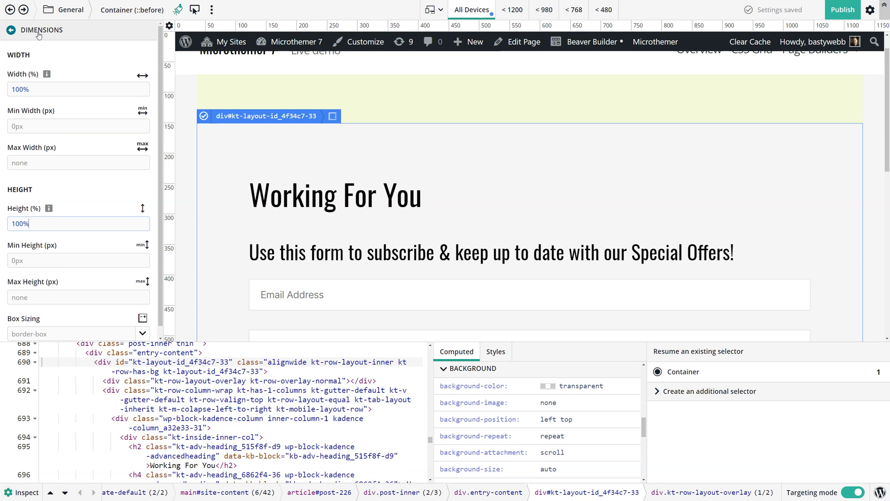
pyautogui.click(40, 33)
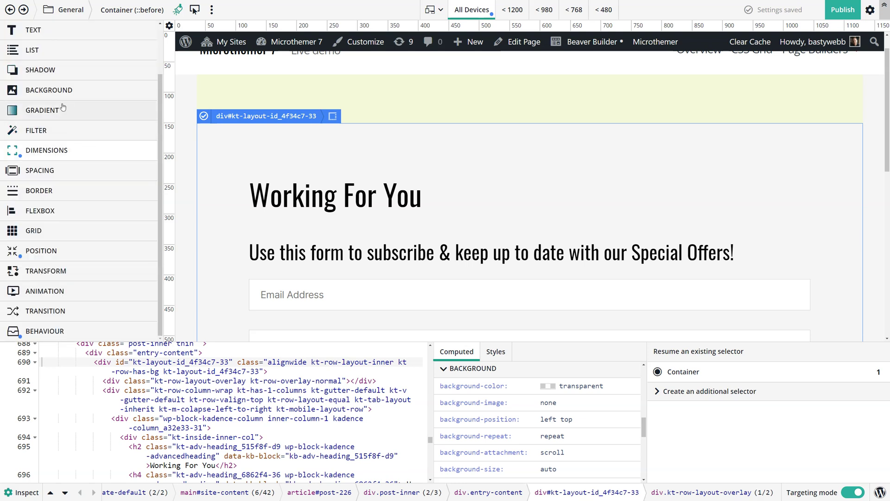
# - Apply the suggested mountain unsplash .jpg as the Container ::before background image, at left top
pyautogui.click(40, 94)
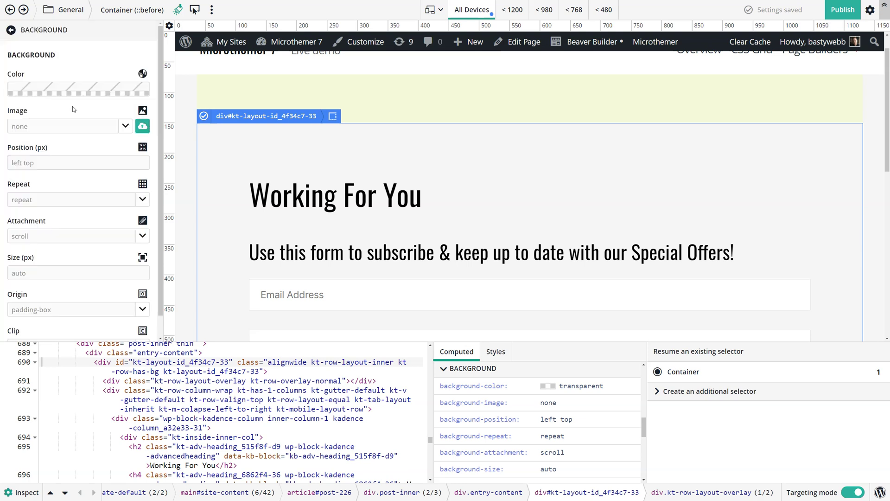
pyautogui.click(124, 128)
pyautogui.click(96, 171)
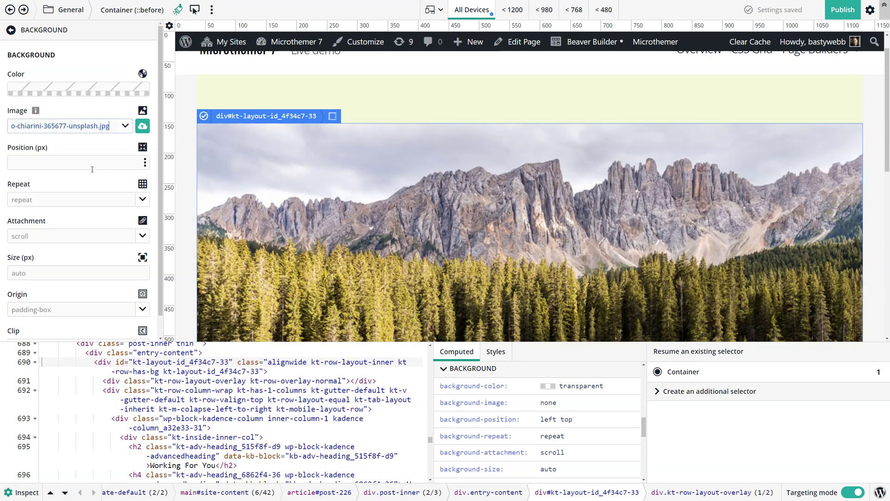
pyautogui.scroll(-2, 398, 184)
pyautogui.scroll(-3, 392, 178)
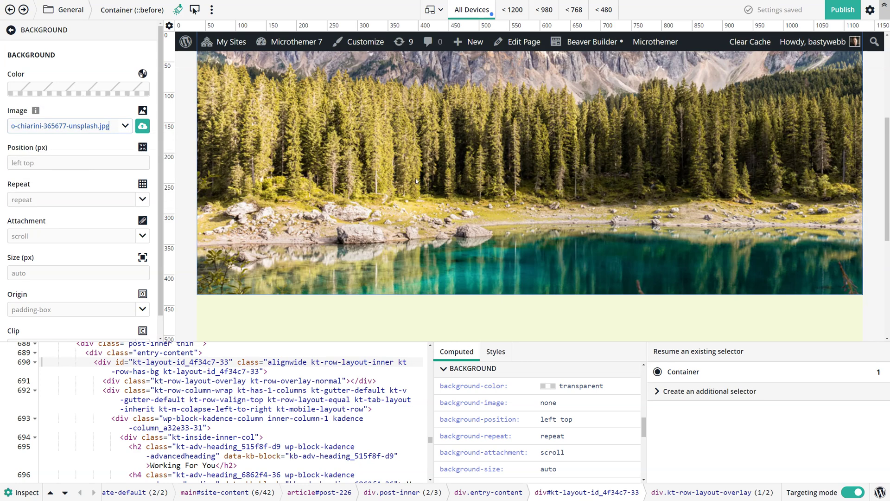
pyautogui.scroll(4, 416, 181)
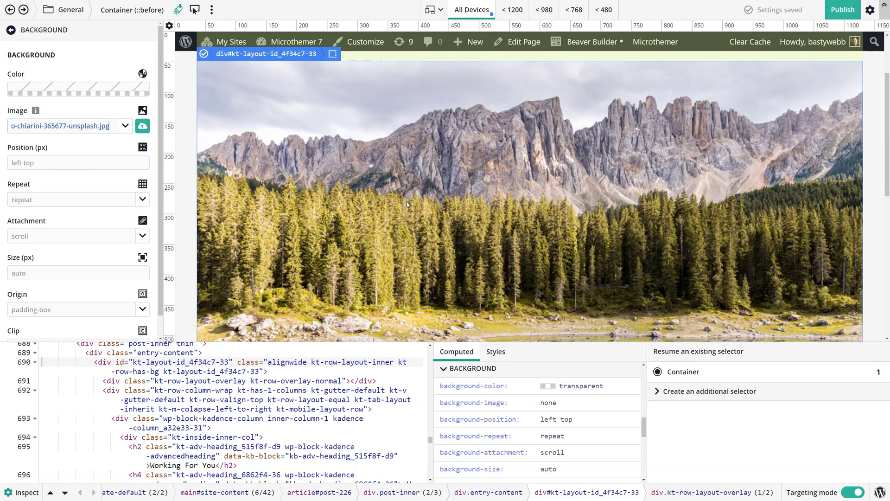
pyautogui.scroll(-1, 407, 204)
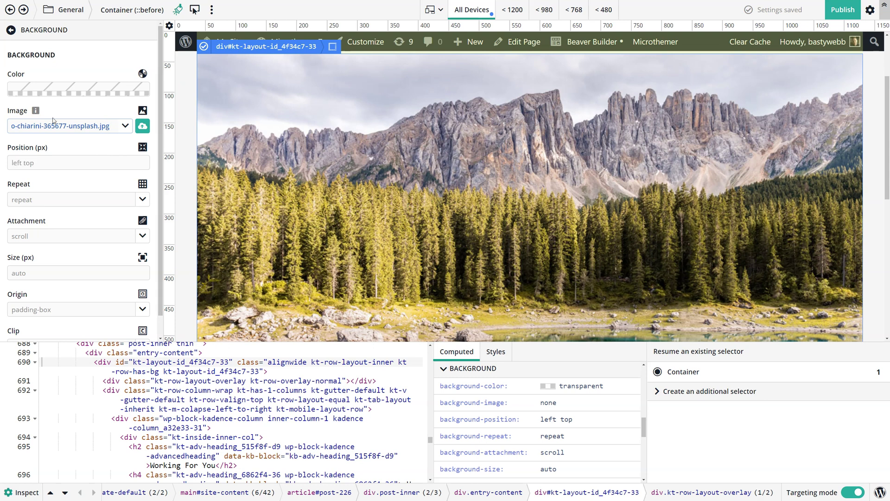
pyautogui.moveTo(54, 59)
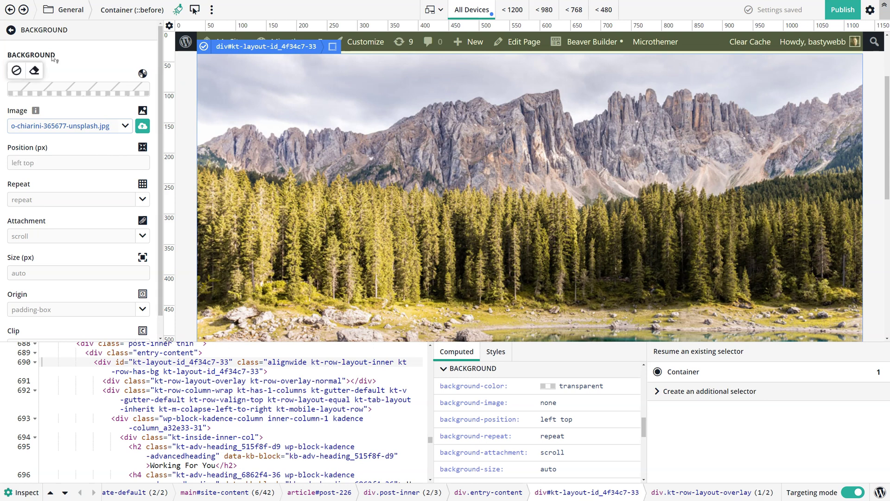
pyautogui.click(43, 33)
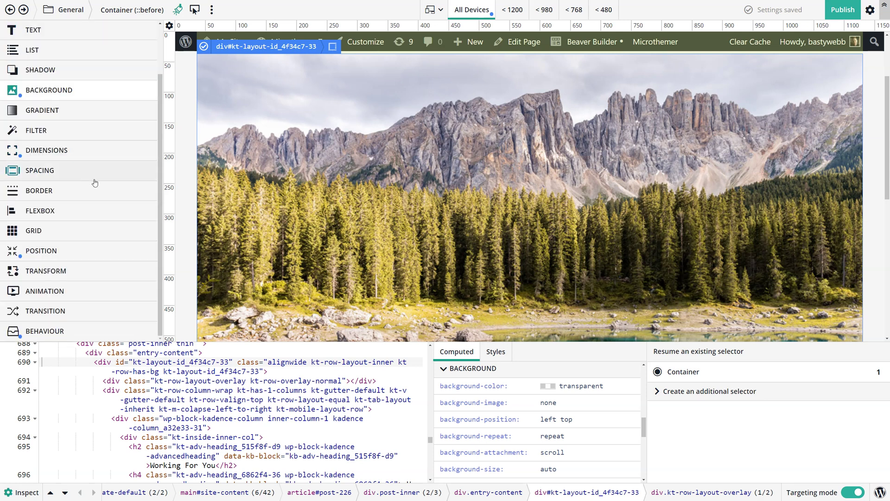
# - Set the Container ::before z-index to -1 so the heading and form sit above the photo
pyautogui.click(41, 250)
pyautogui.scroll(-1, 85, 209)
pyautogui.click(24, 246)
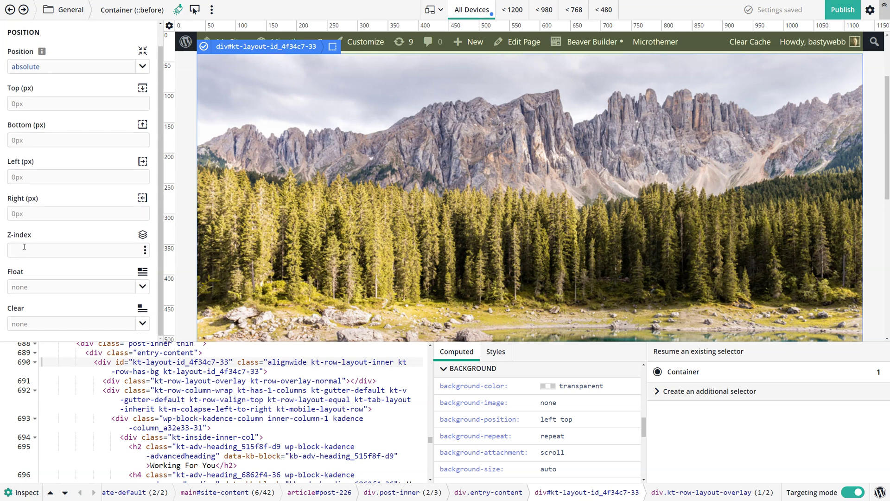
pyautogui.write('-1')
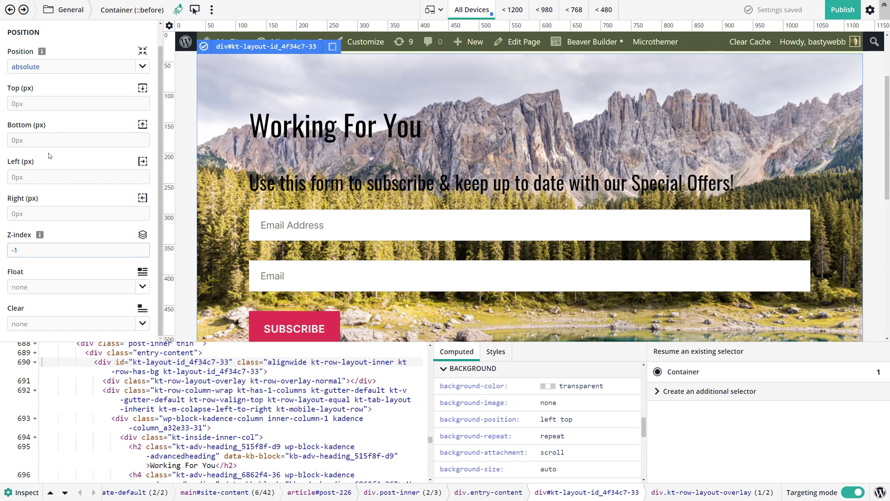
pyautogui.scroll(1, 56, 155)
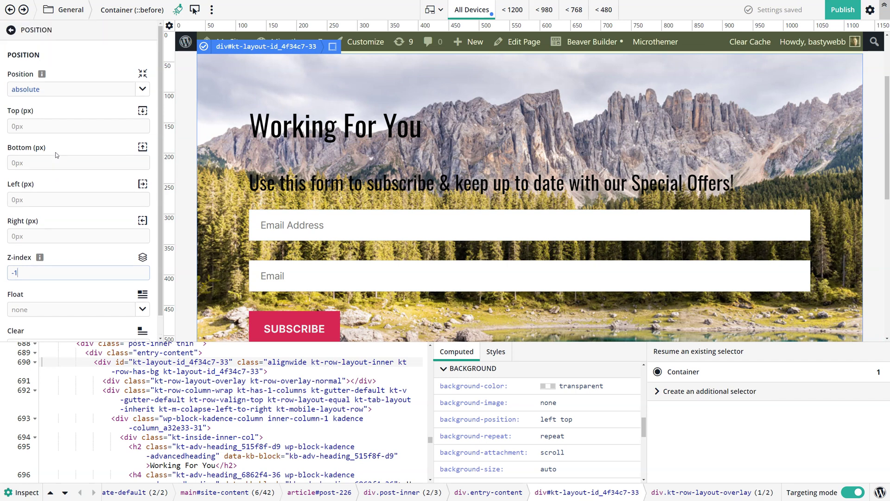
pyautogui.click(31, 35)
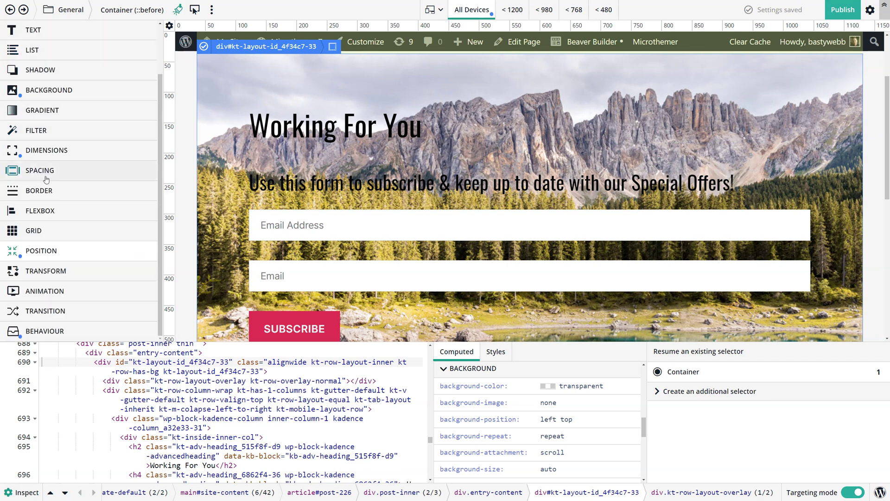
# - Set the Container ::before Blur filter to 3px and its opacity to .5
pyautogui.click(42, 134)
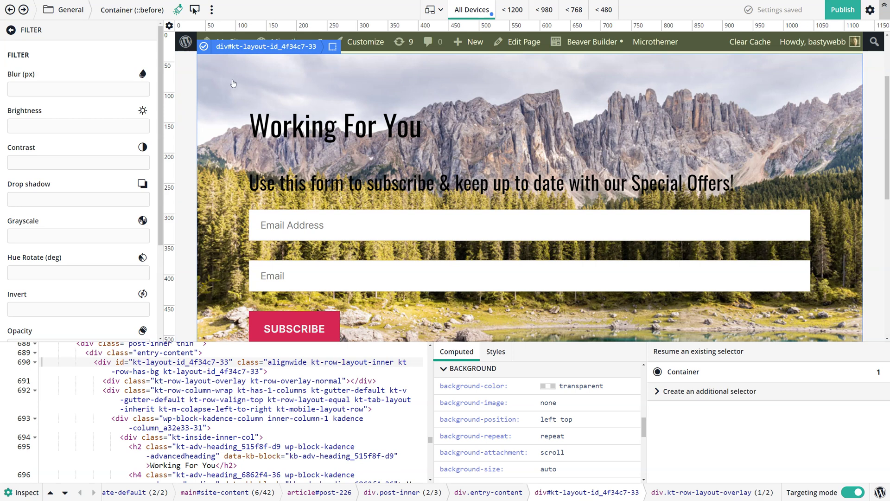
pyautogui.click(147, 89)
pyautogui.click(96, 102)
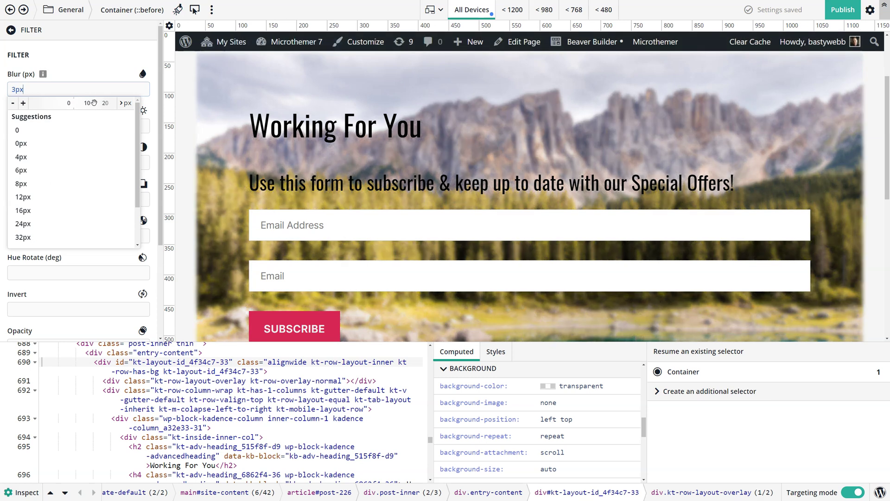
pyautogui.moveTo(96, 102); pyautogui.dragTo(86, 102)
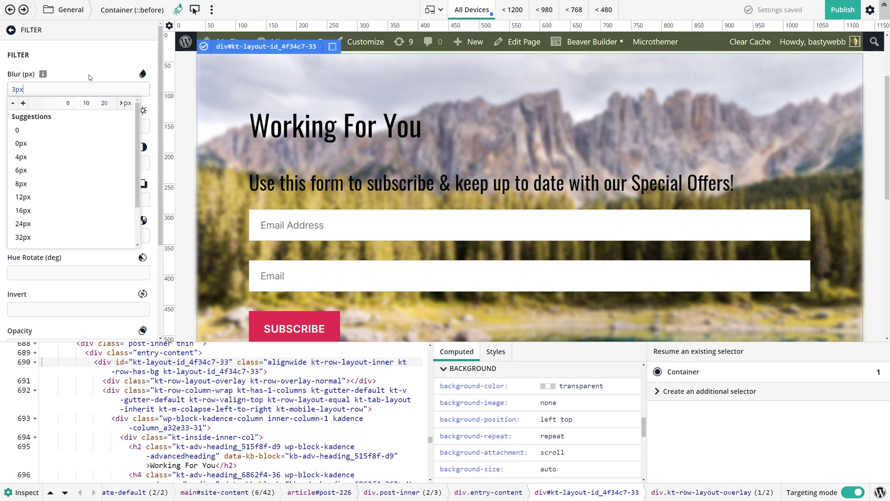
pyautogui.scroll(-3, 48, 235)
pyautogui.click(26, 209)
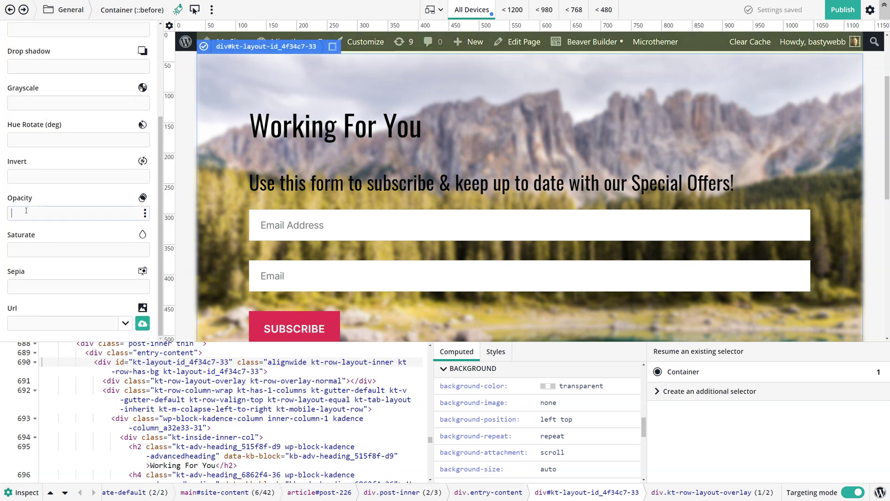
pyautogui.write('.5')
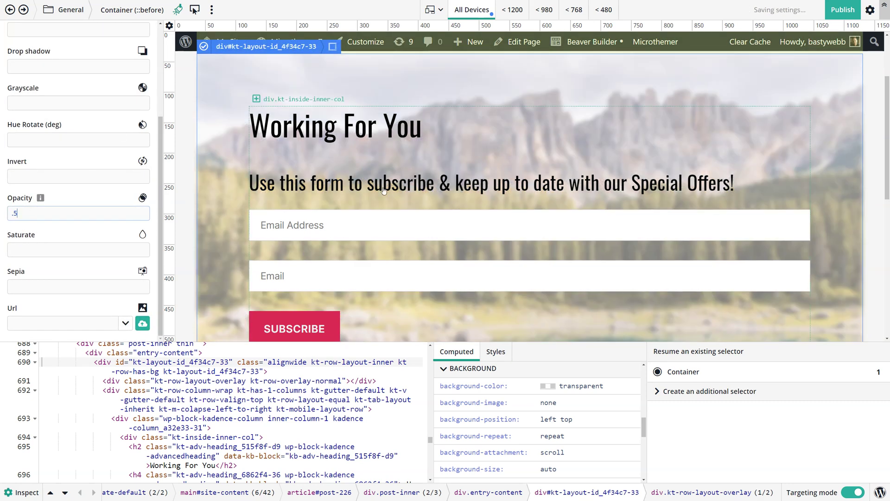
pyautogui.scroll(5, 92, 143)
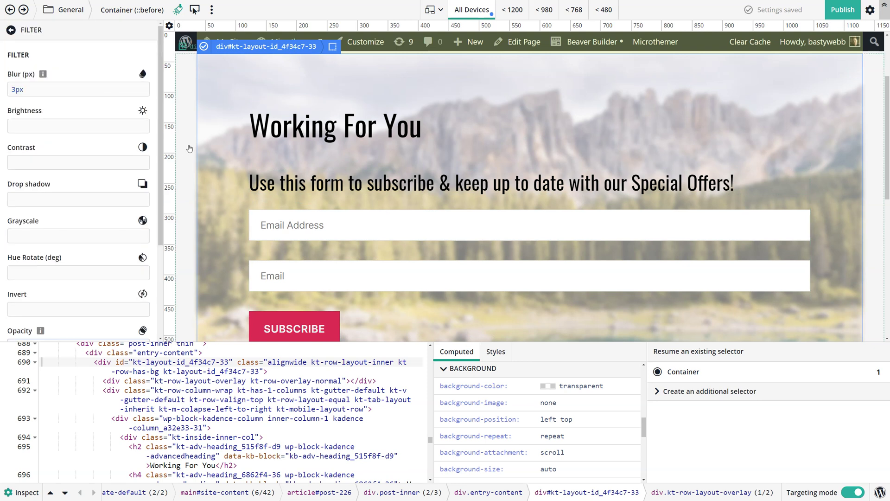
pyautogui.scroll(2, 280, 163)
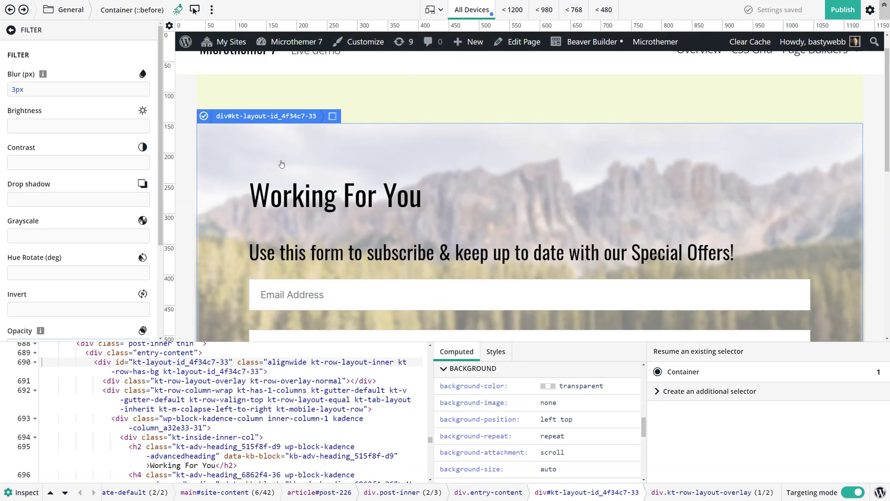